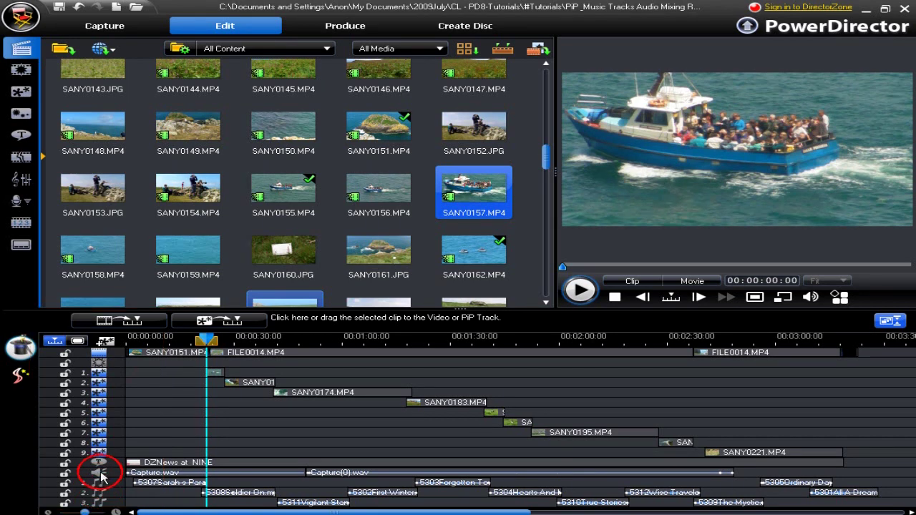
In Track Manager, enable Music track 3 alongside Music 2 and confirm the track list
click(106, 342)
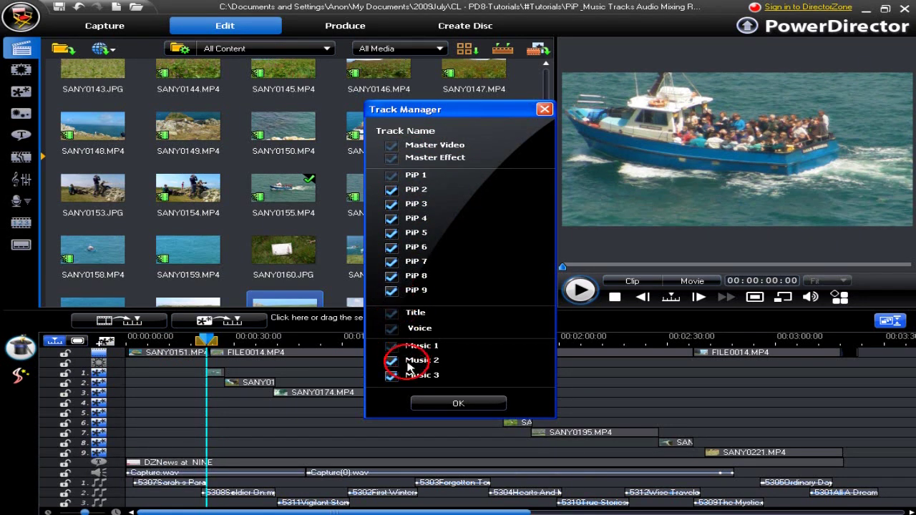
click(391, 375)
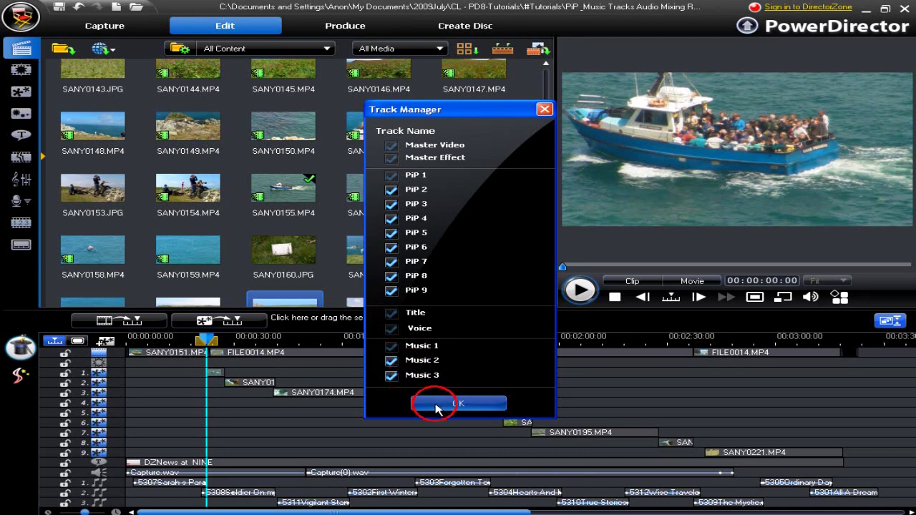
click(436, 405)
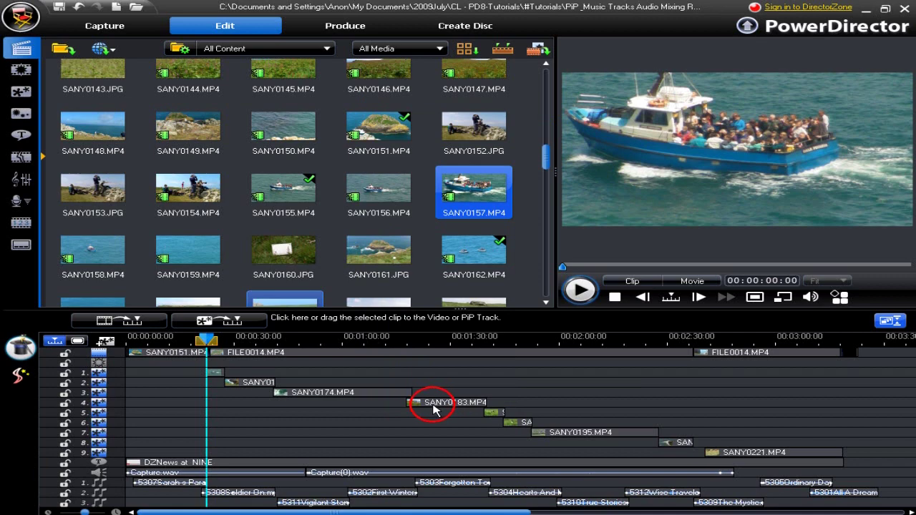
Switch to the Audio Mixing Room showing Video 50, PiP 0, Voice 46 and Music 50 levels
click(21, 181)
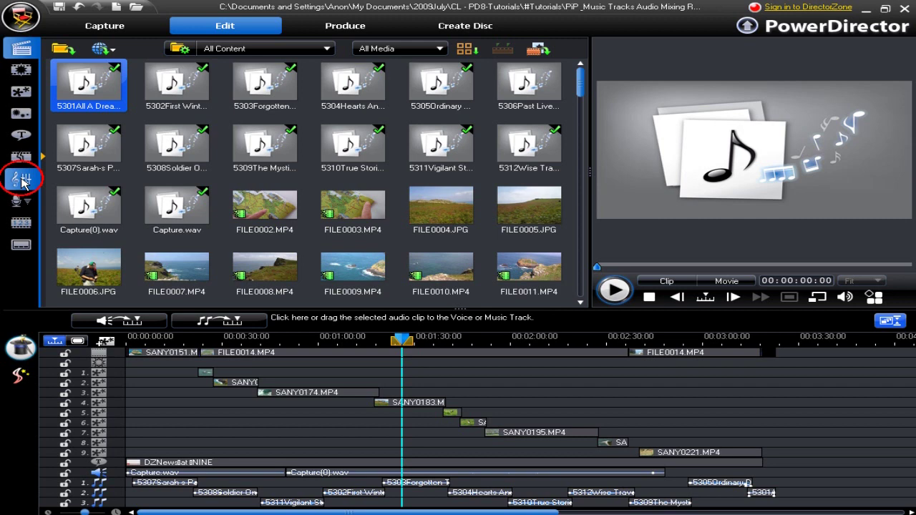
click(21, 180)
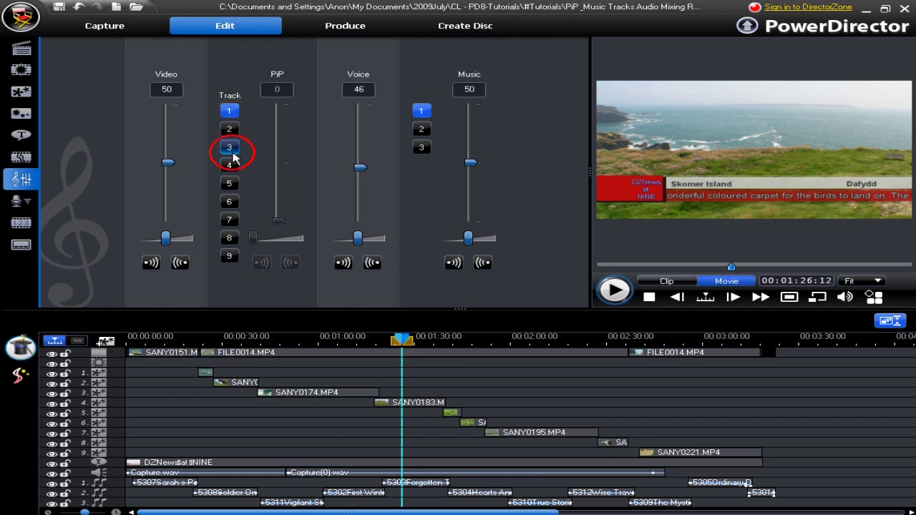
Load the short PiP track 1 clip into the mixer and enlarge the timeline tracks to show volume lines
click(202, 375)
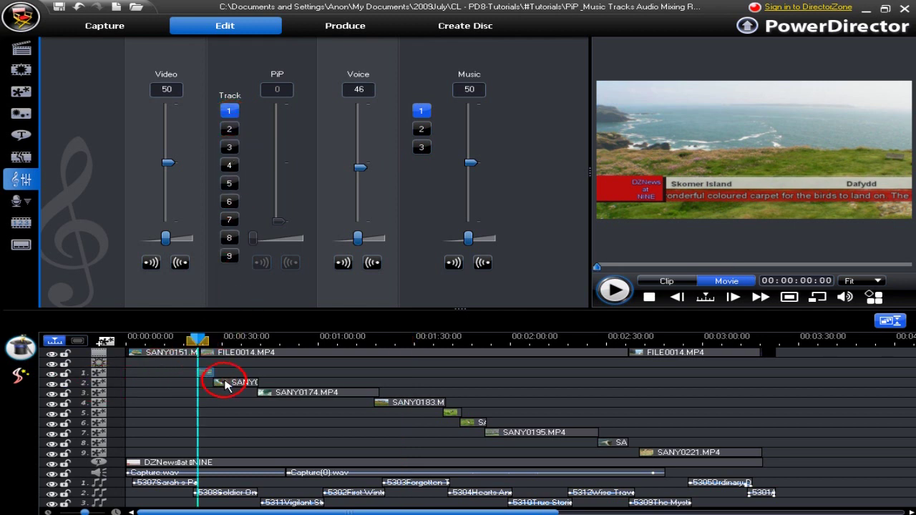
click(226, 385)
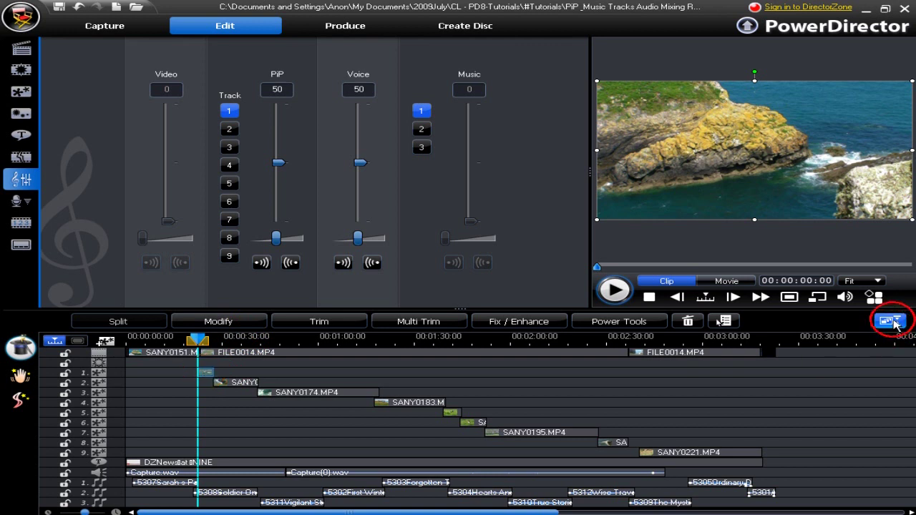
click(889, 321)
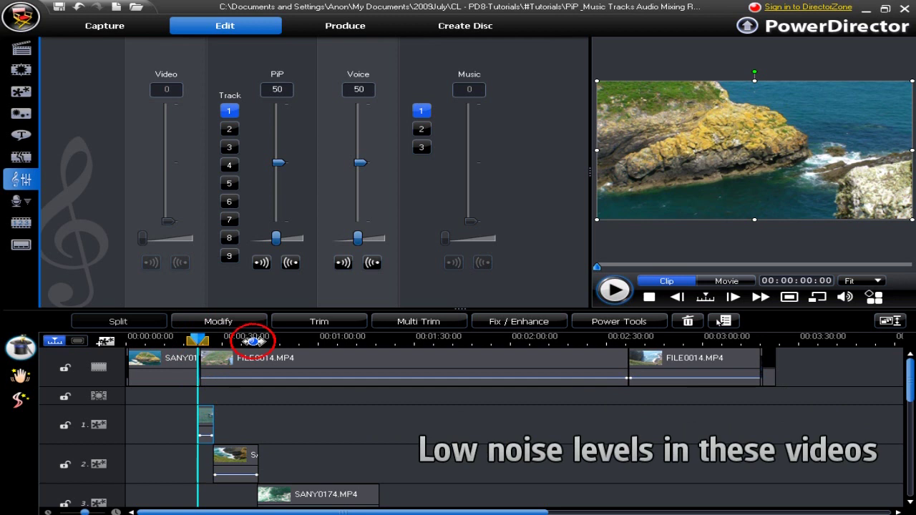
drag(252, 343, 474, 337)
Zoom into the timeline and place the playhead at about 23 seconds on the first PiP clip
drag(239, 509, 180, 509)
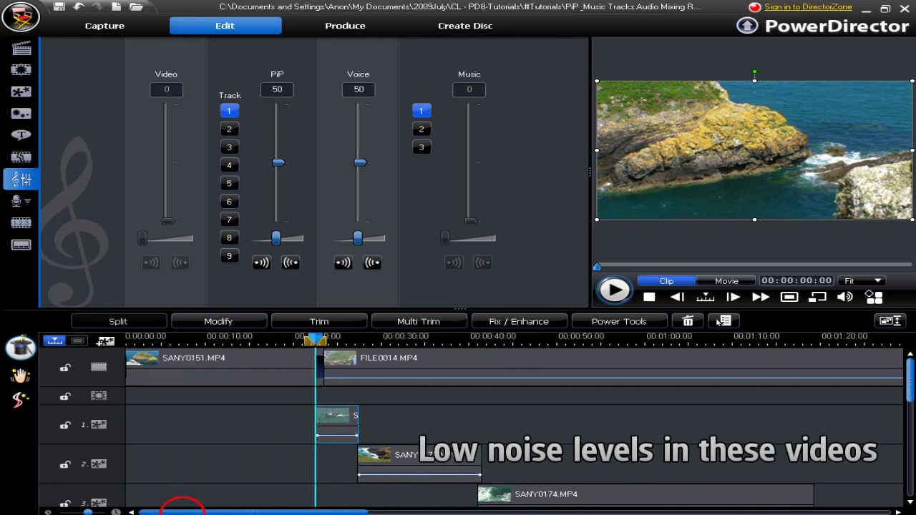
drag(390, 335, 579, 333)
drag(262, 342, 271, 342)
Preview the first PiP clip alone to about four seconds, then return to its start
click(666, 281)
click(627, 269)
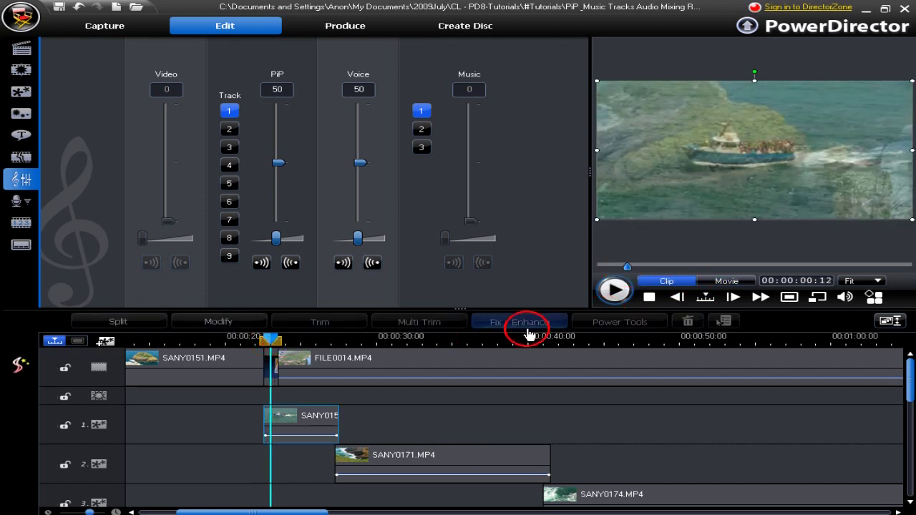
click(306, 419)
drag(633, 272, 898, 275)
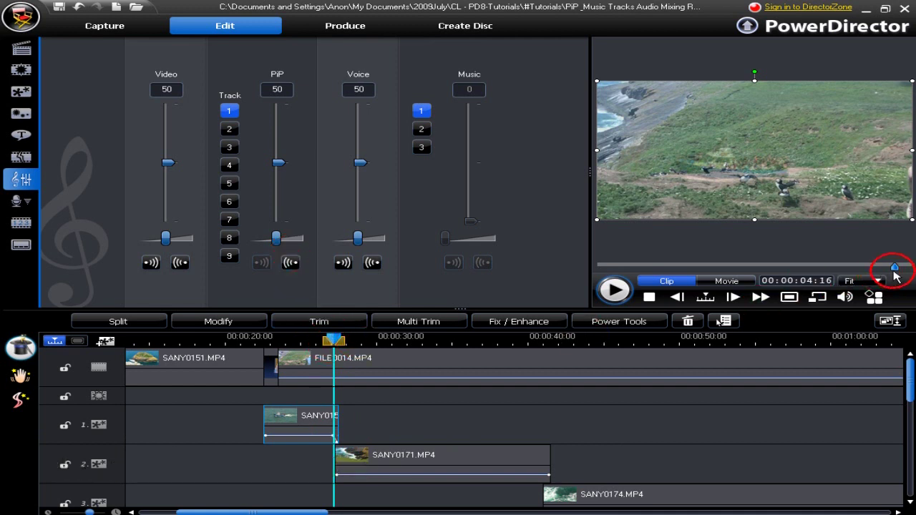
drag(897, 270, 612, 279)
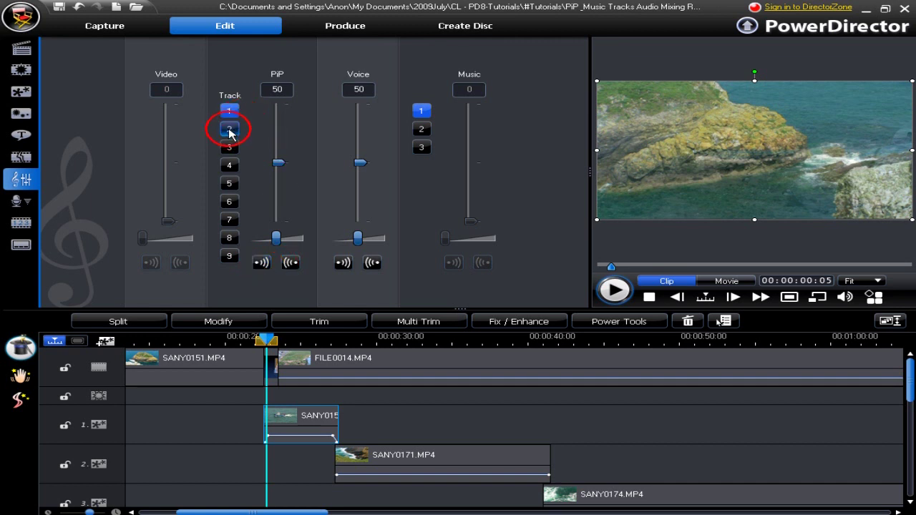
Switch the mixer to PiP track 2 and give SANY0171.MP4's audio a fade-out and fade-in
click(229, 130)
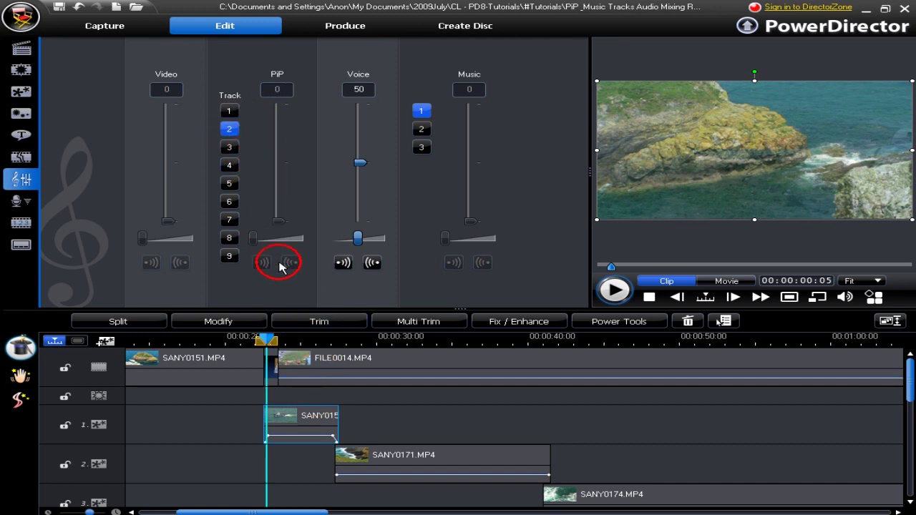
click(473, 465)
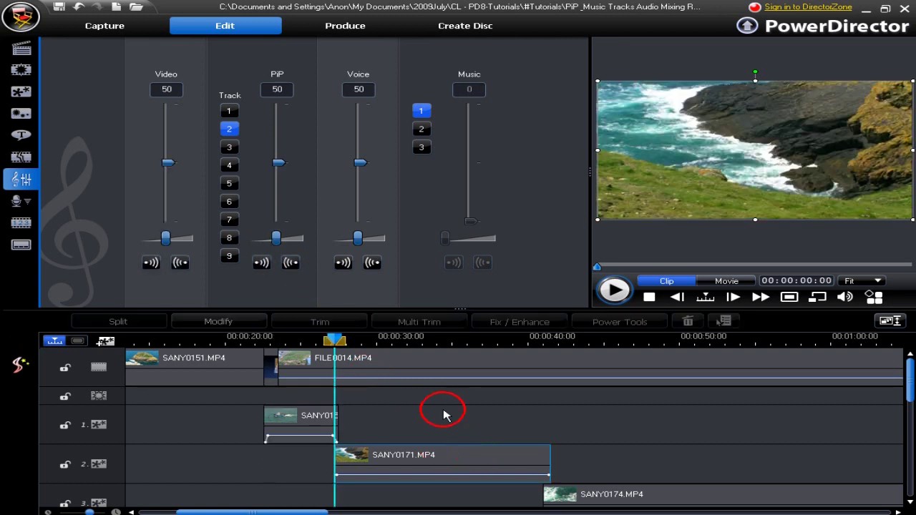
click(292, 263)
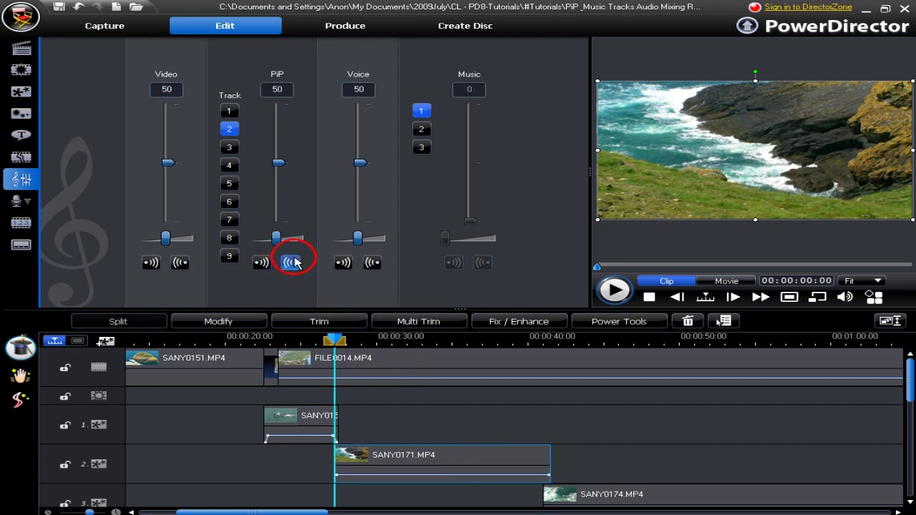
click(366, 467)
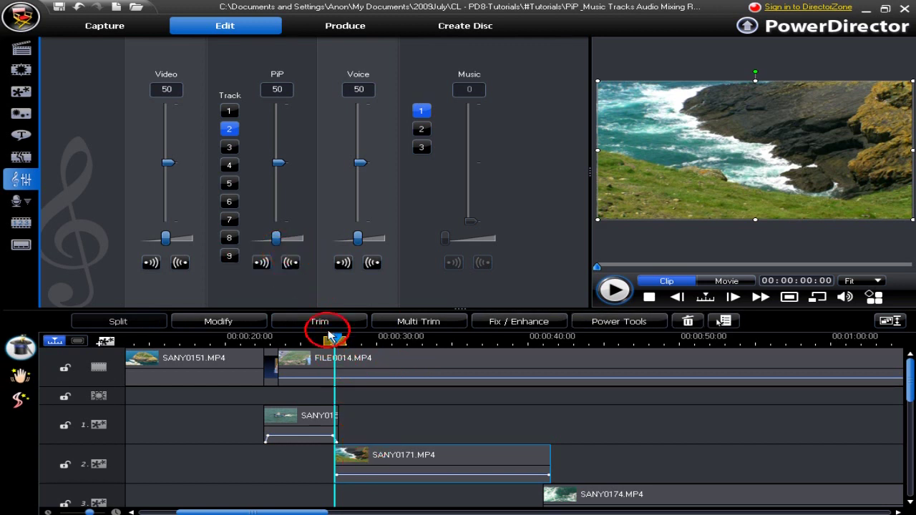
click(259, 263)
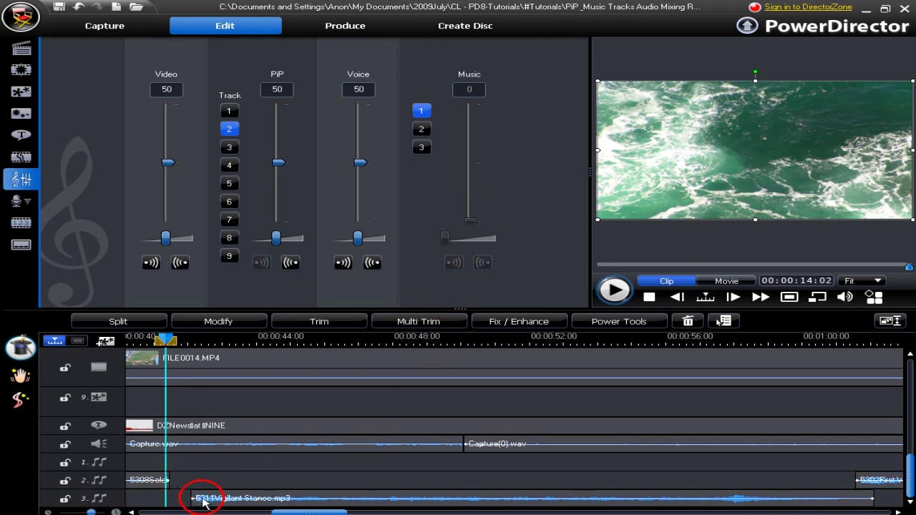
Load 5311Vigilant Stance.mp3 from music track 3 into the mixer at level 50 and step slightly into it
click(383, 498)
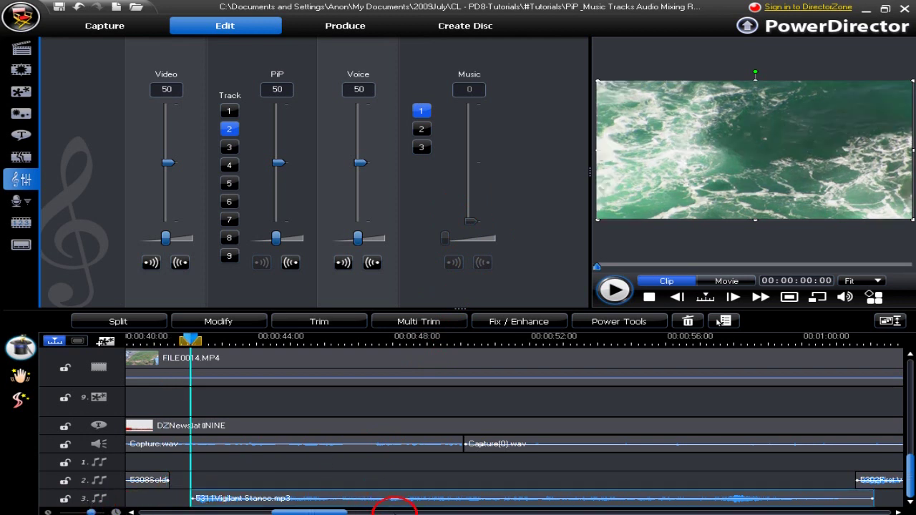
click(423, 149)
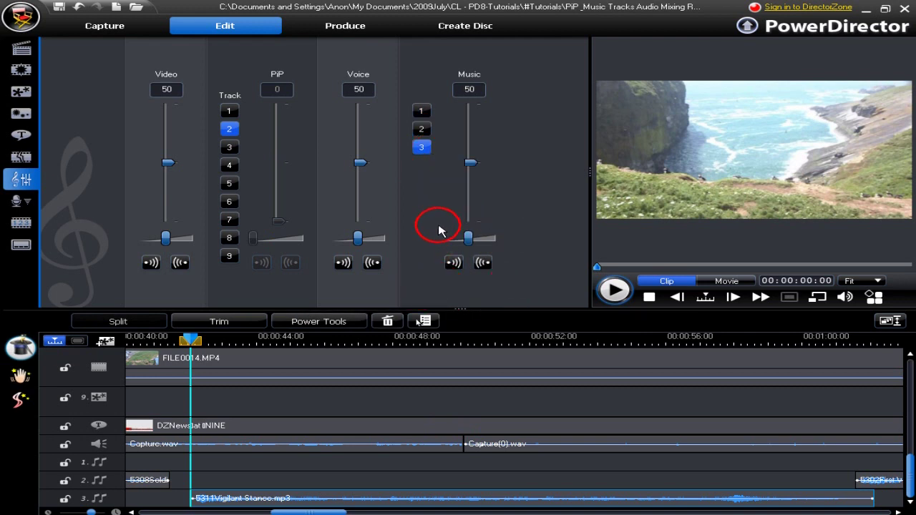
click(598, 267)
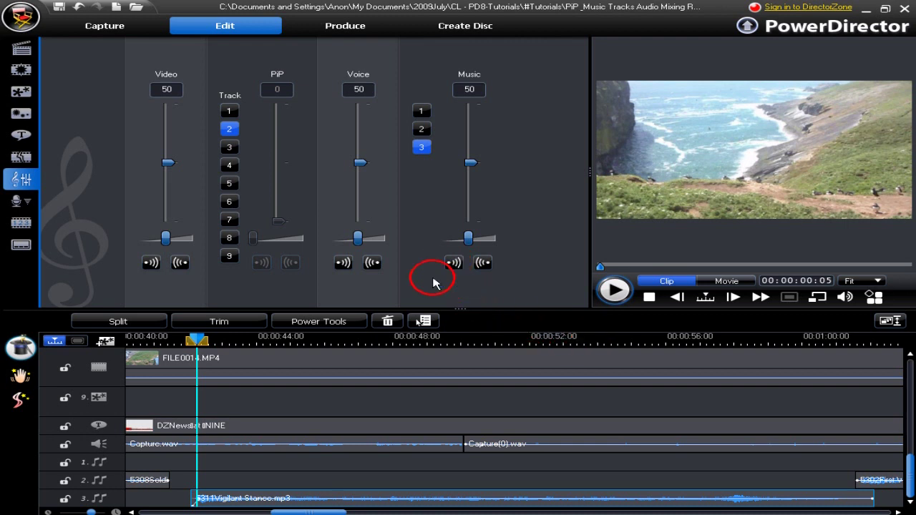
Scrub the Vigilant Stance preview to just before the music clip's end
drag(204, 501, 236, 504)
drag(601, 267, 912, 266)
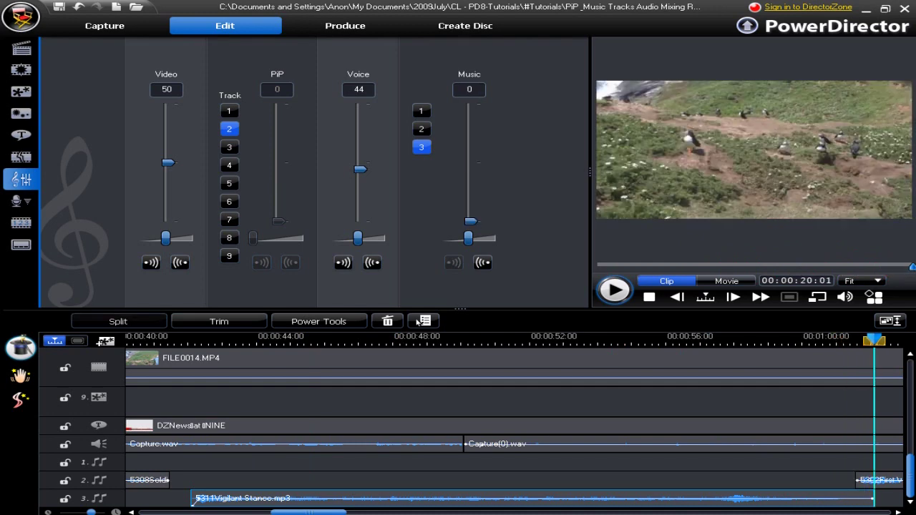
drag(911, 266, 915, 266)
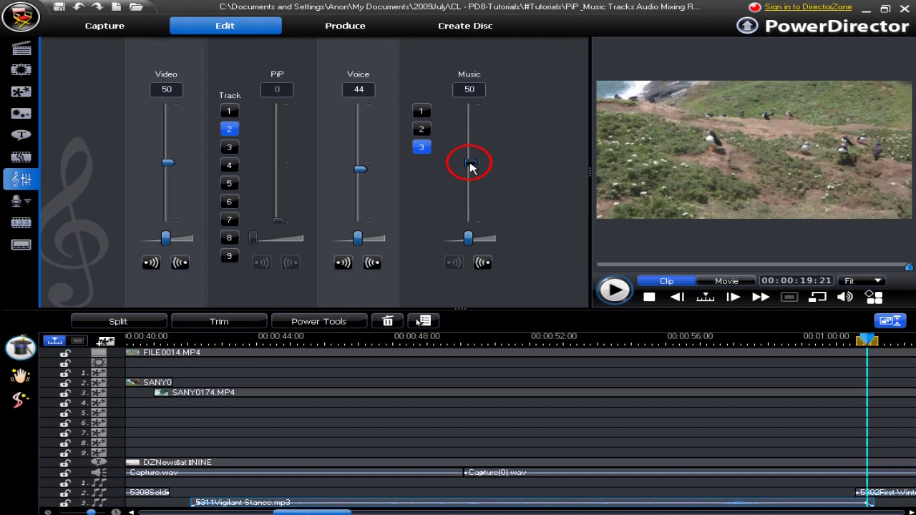
Drop the Vigilant Stance music level from 50 to 17, then select SANY0174.MP4 on PiP track 3
drag(470, 166, 470, 208)
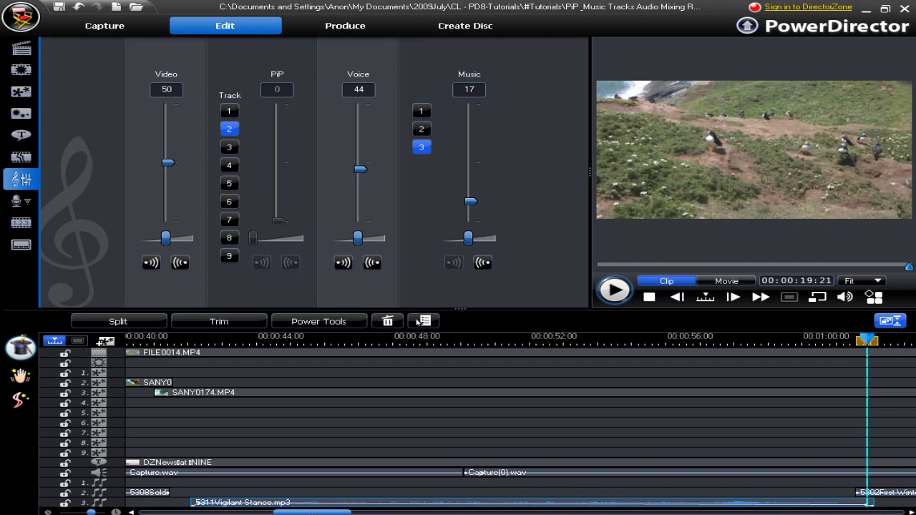
click(401, 392)
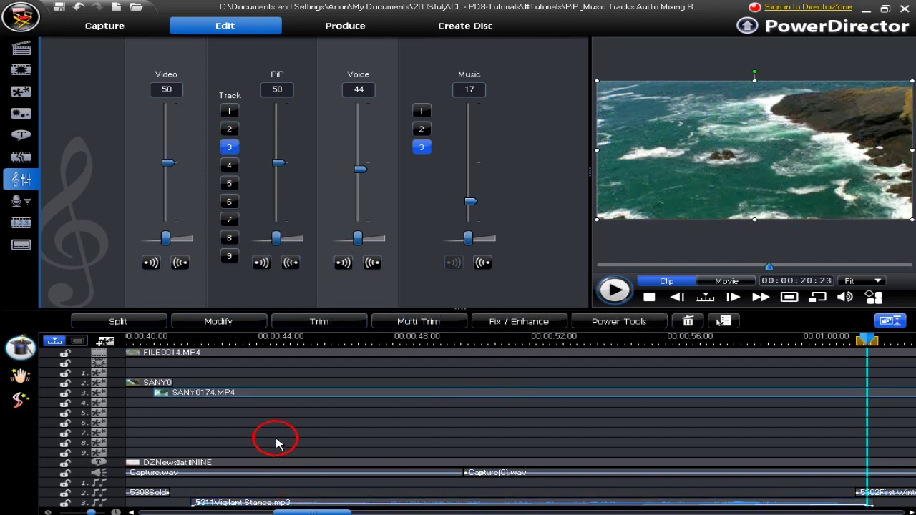